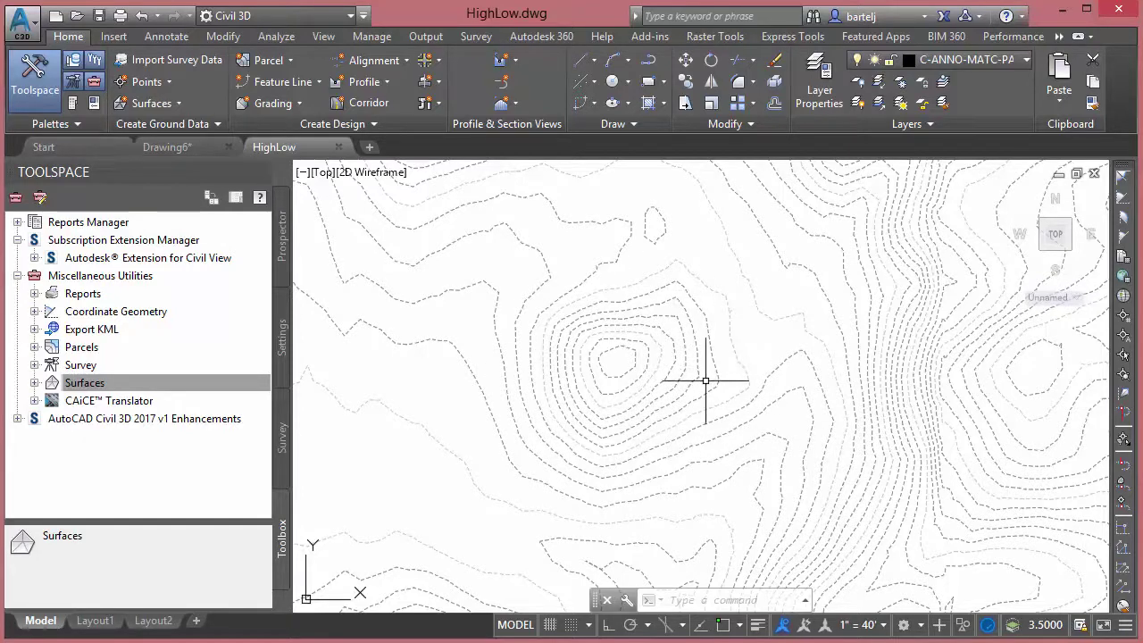
# Trace a Water Drop path on the Existing Ground surface from the hilltop, as a 2D polyline on layer 0 without a start marker.
pyautogui.moveTo(705, 378)
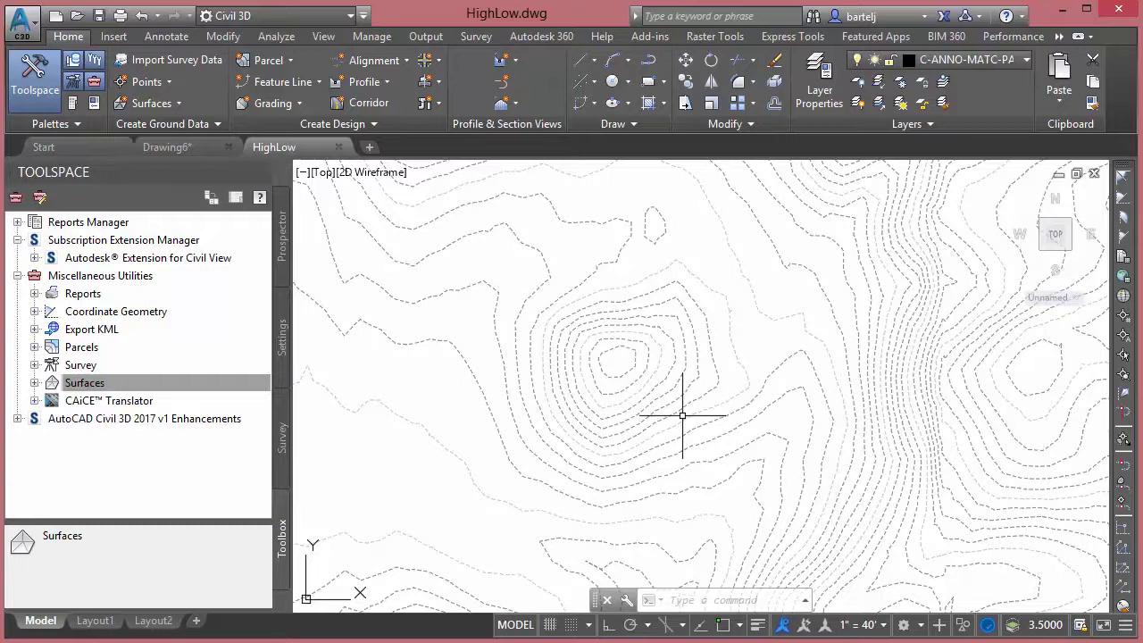
pyautogui.click(705, 332)
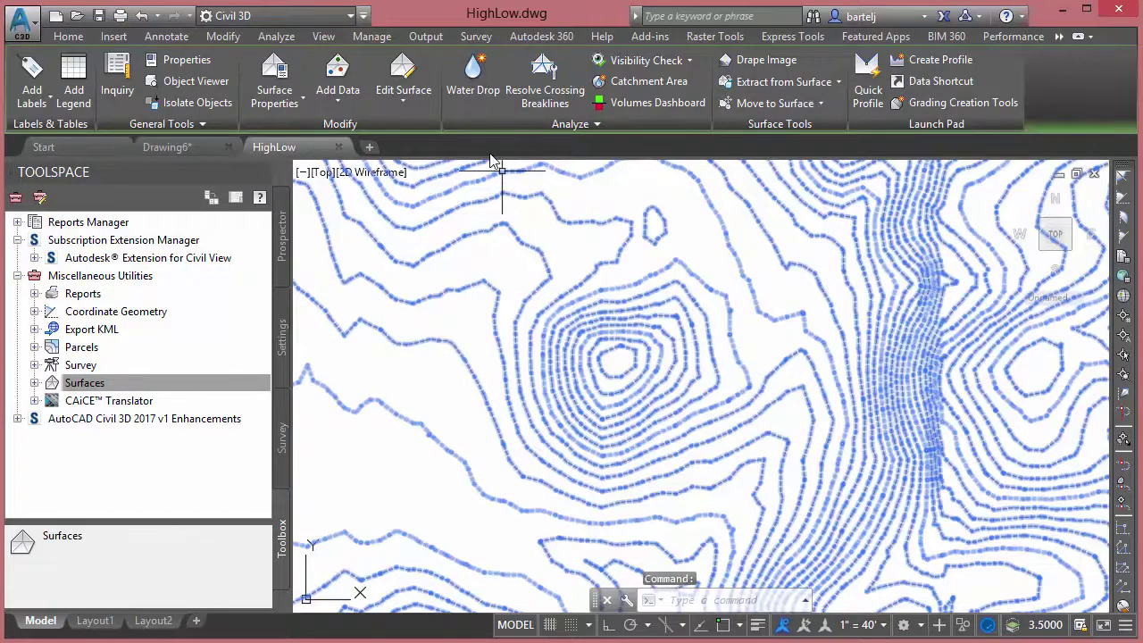
pyautogui.click(471, 80)
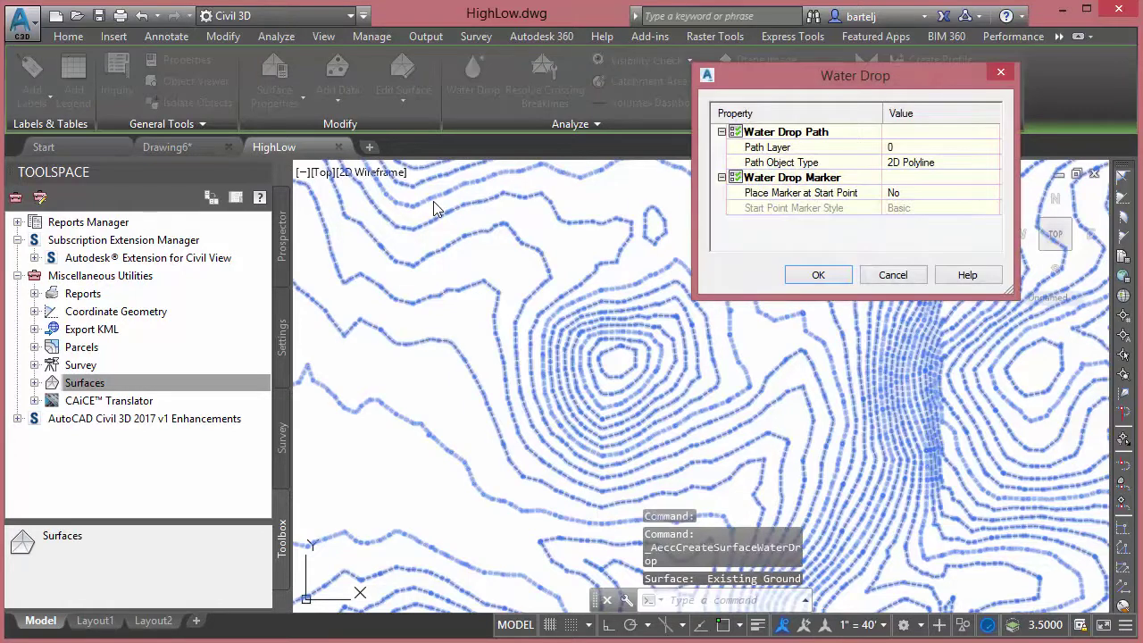
pyautogui.click(817, 275)
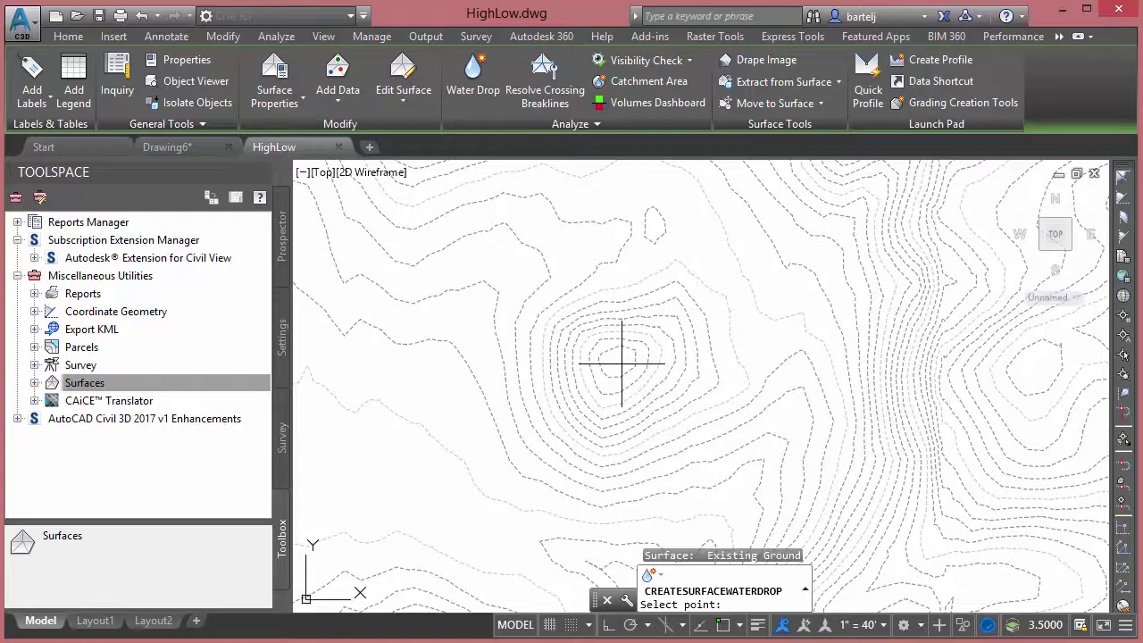
pyautogui.click(617, 364)
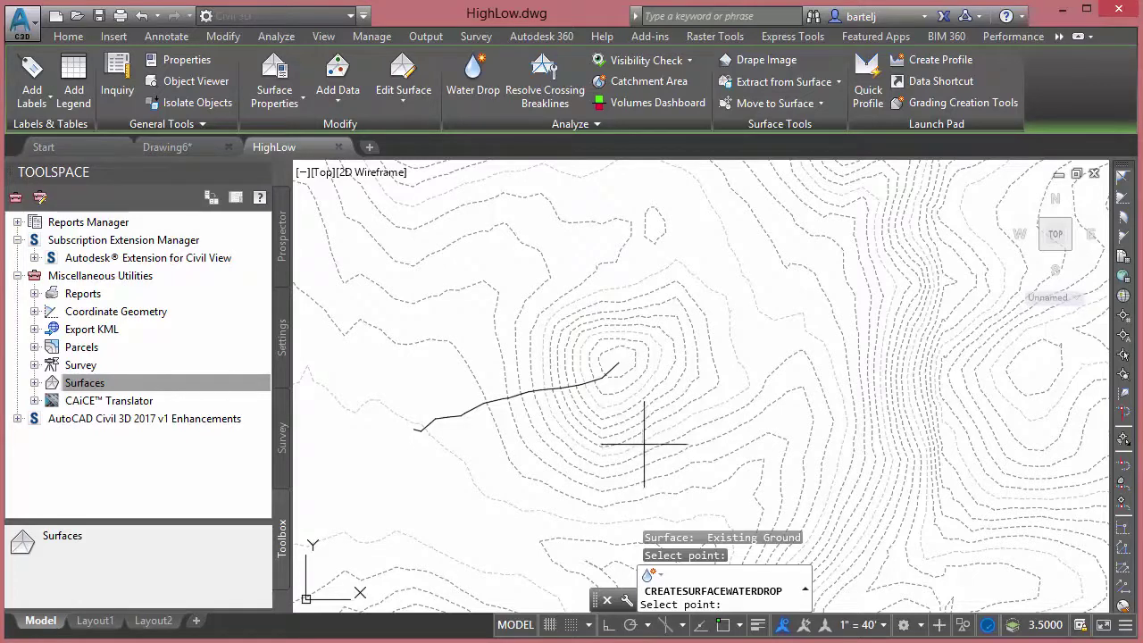
pyautogui.press('Escape')
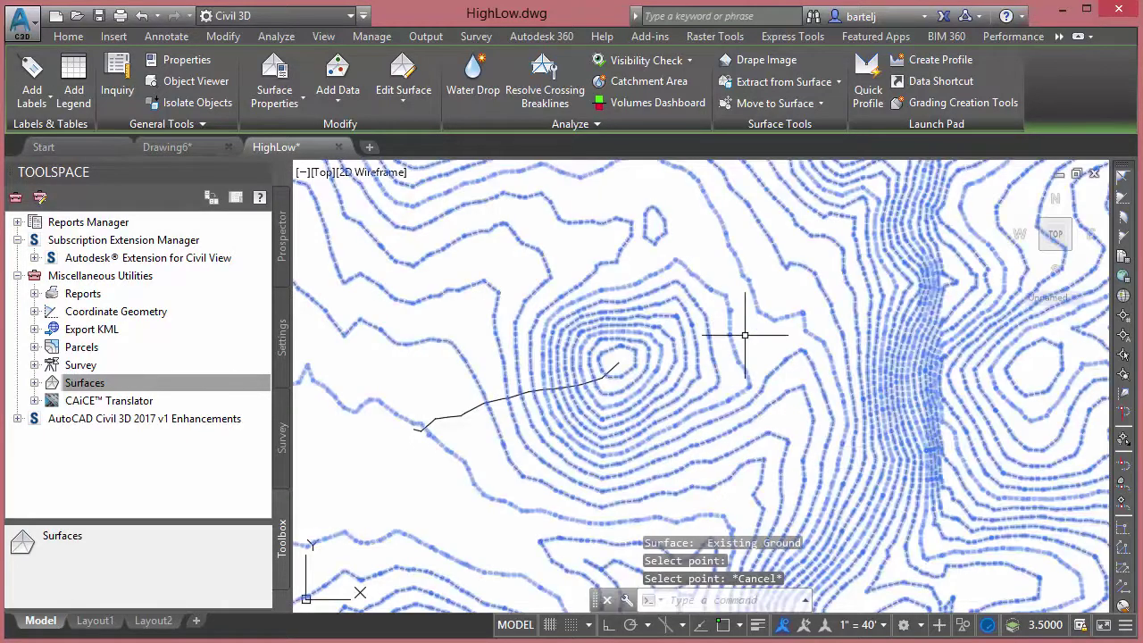
pyautogui.press('Escape')
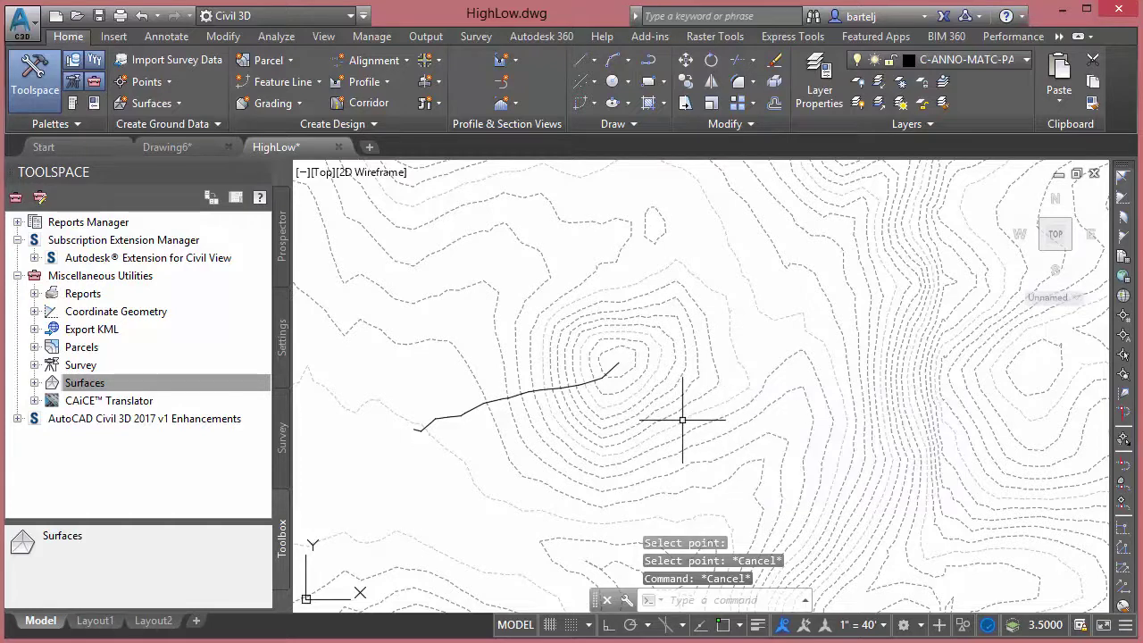
# Draw a rectangle around the hill and the water drop path, extending past the steep slope to the east.
pyautogui.moveTo(682, 420)
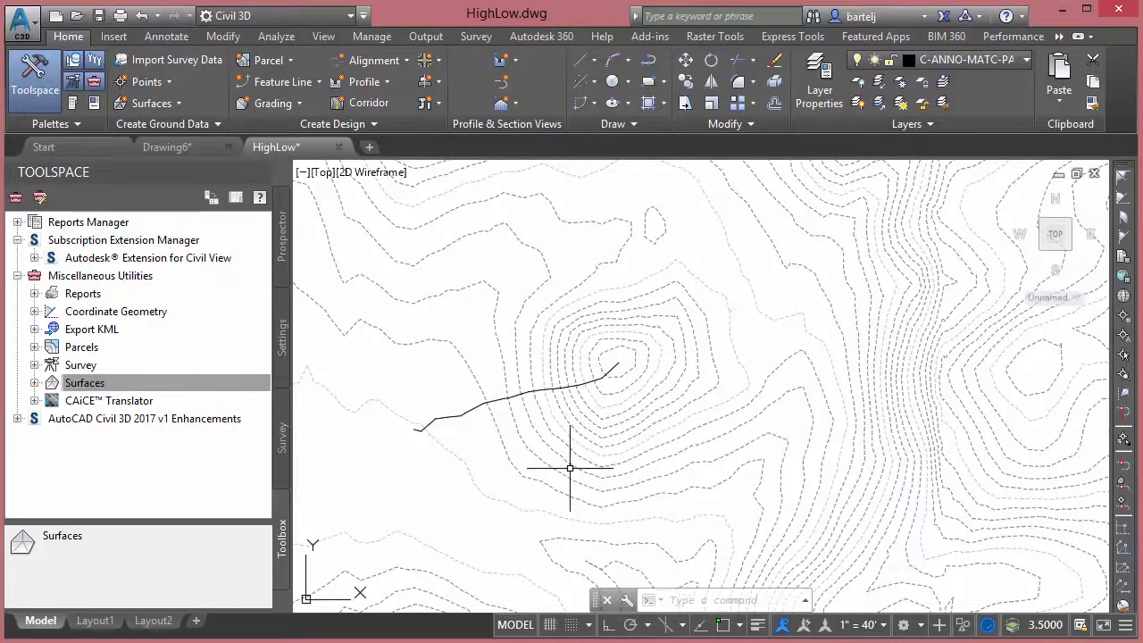
pyautogui.moveTo(570, 468)
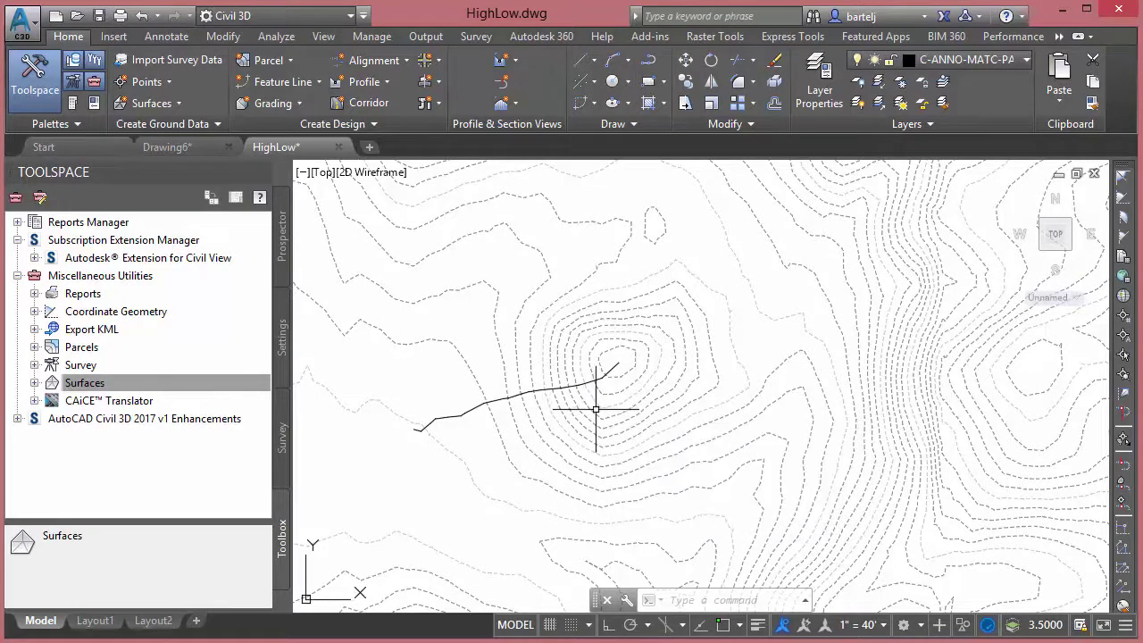
pyautogui.write('rec')
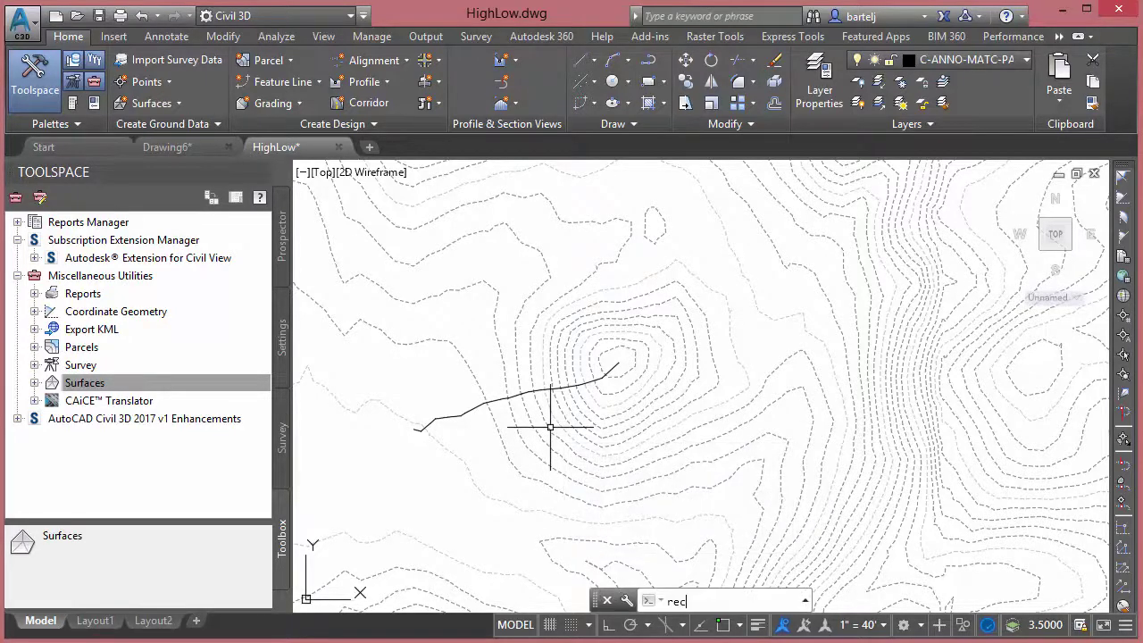
pyautogui.write('tang')
pyautogui.press('Return')
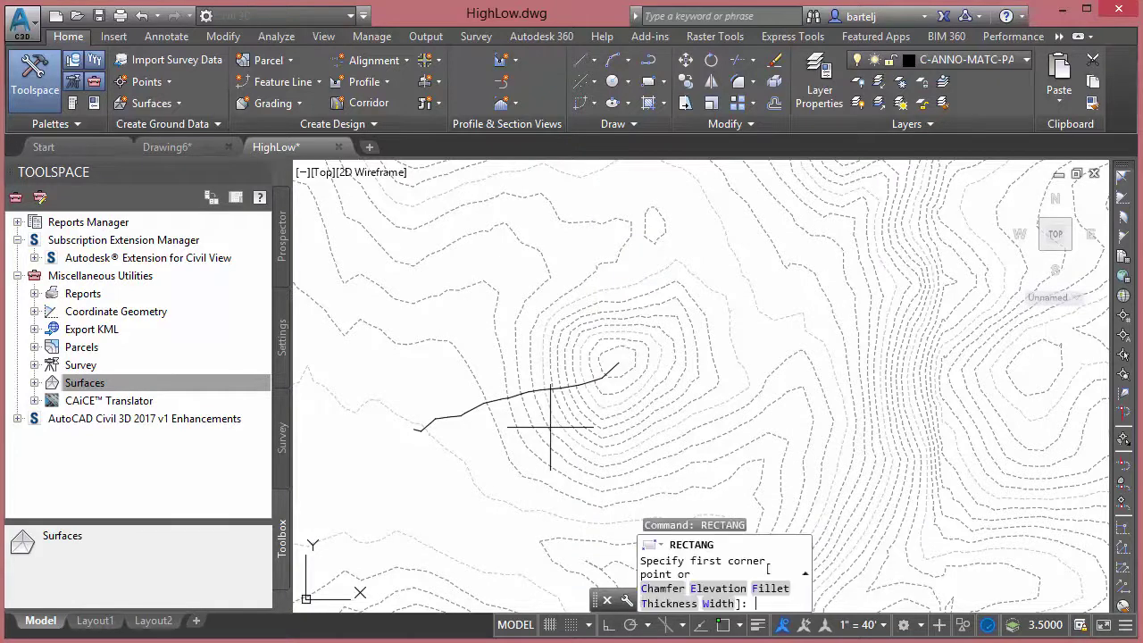
pyautogui.click(332, 568)
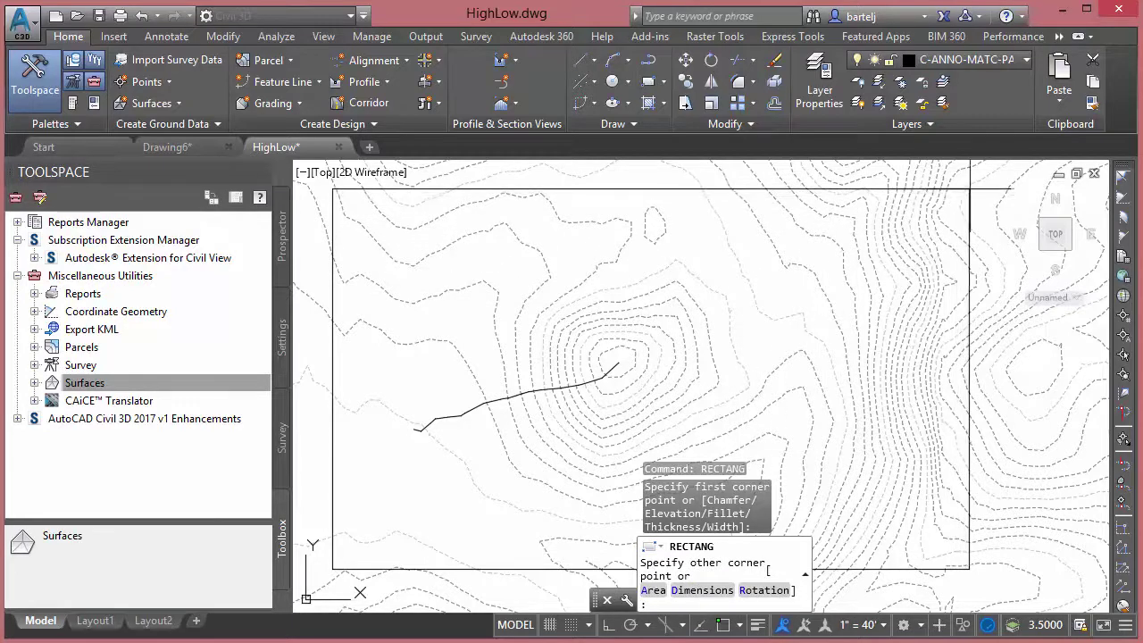
pyautogui.click(993, 178)
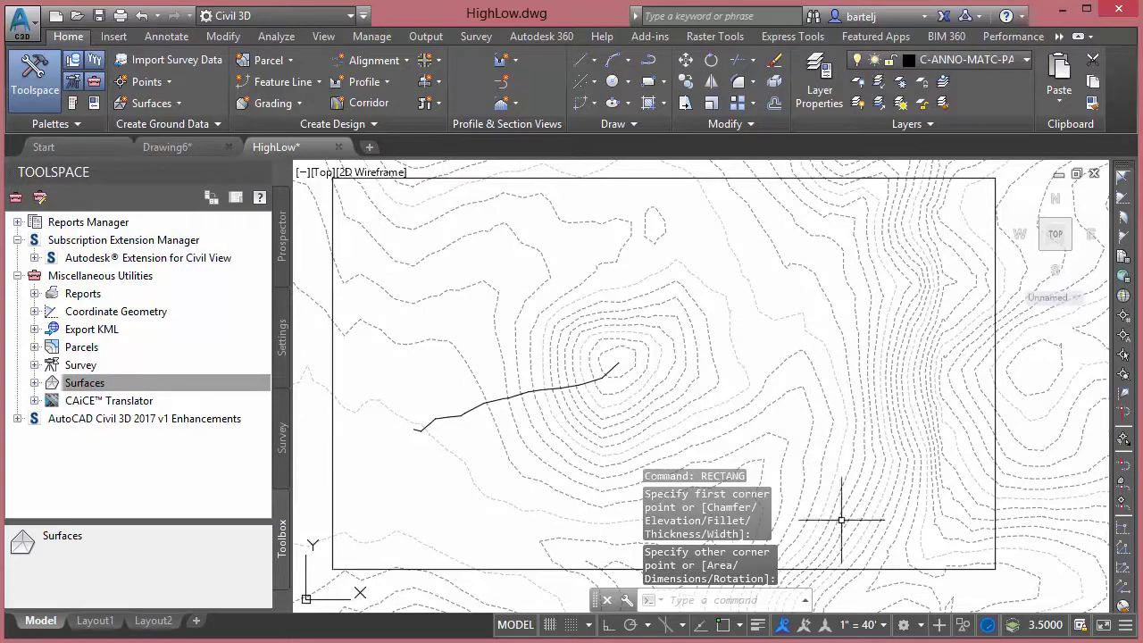
# Run the Surface High/Low Points utility on the Existing Ground surface with the rectangle as its boundary.
pyautogui.click(808, 597)
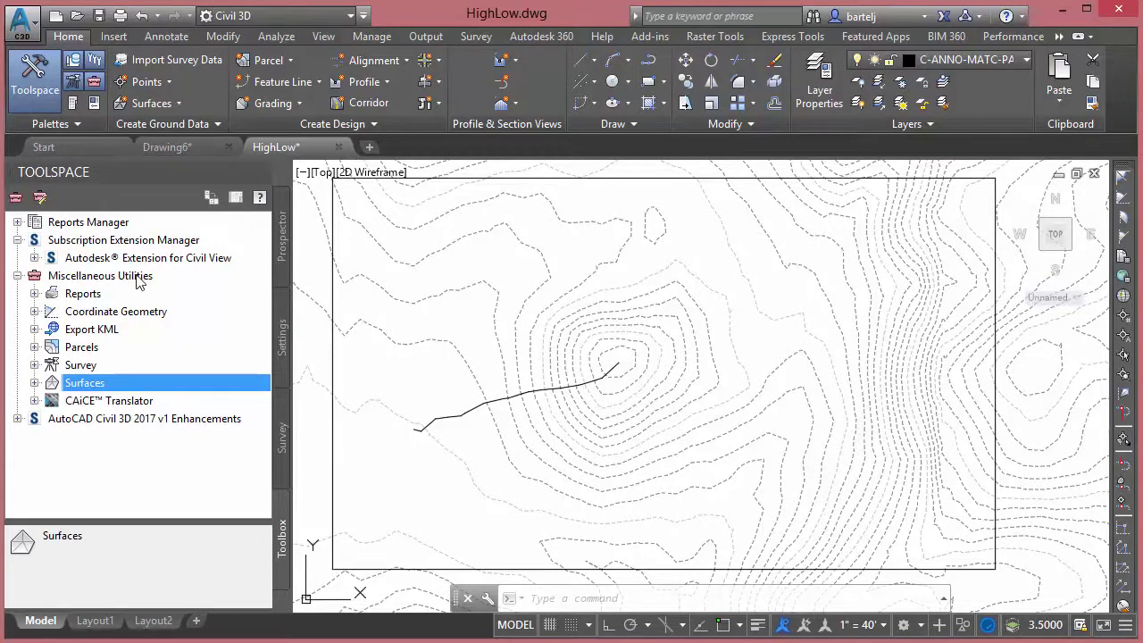
pyautogui.click(35, 383)
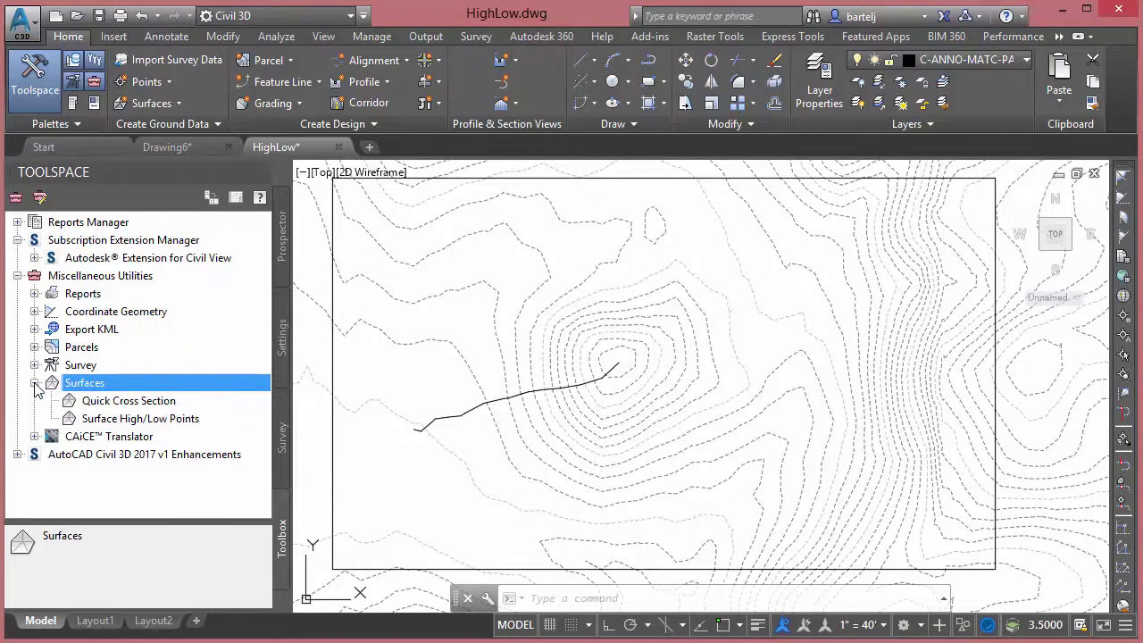
pyautogui.doubleClick(111, 420)
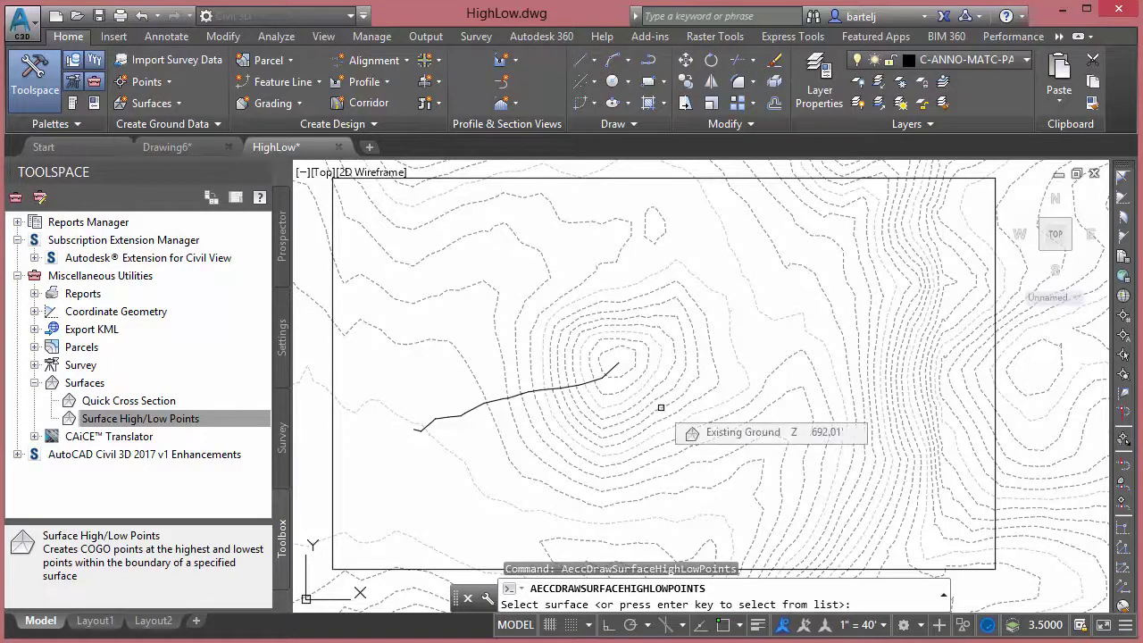
pyautogui.click(661, 407)
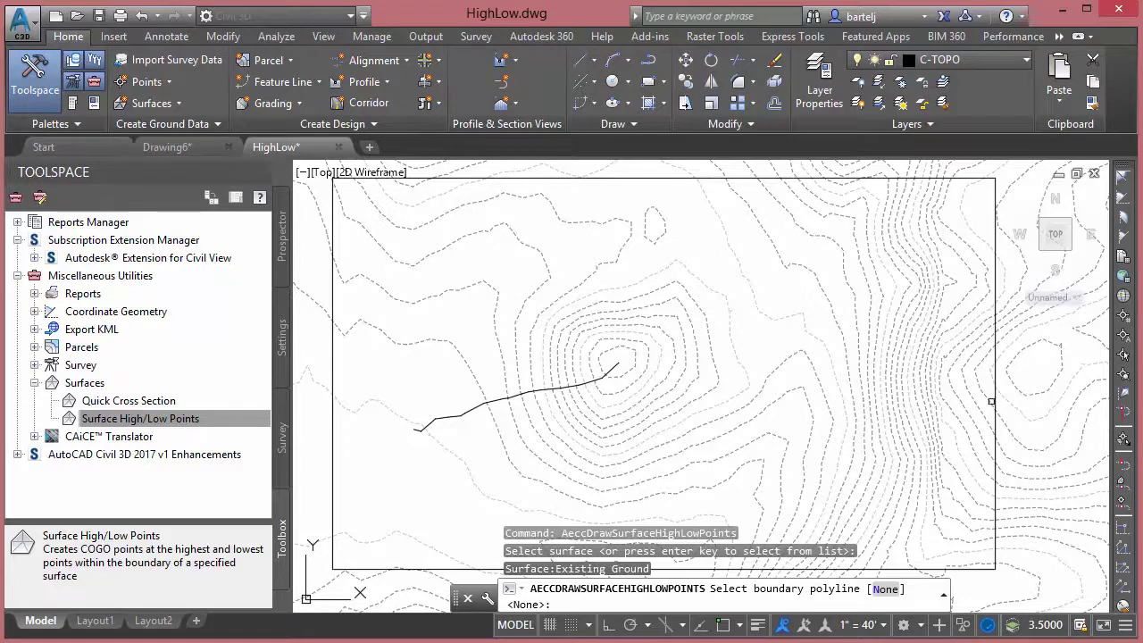
pyautogui.click(997, 394)
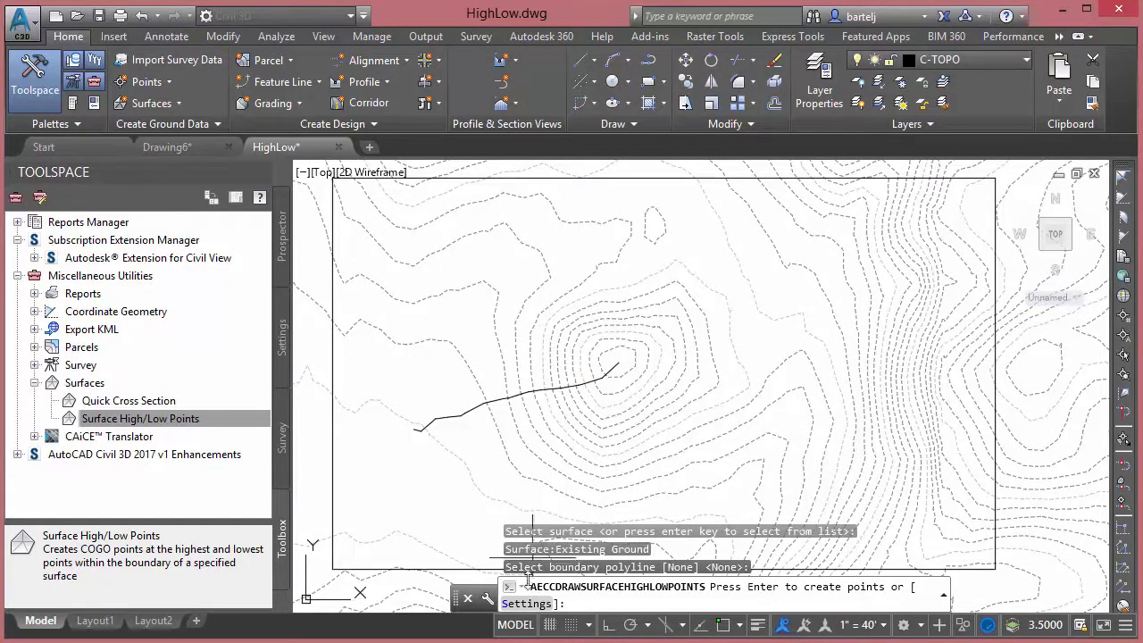
# Create the high/low points with Benchmark style for highs, Basic for lows and Elevation Only labels for both, keeping these selections as default.
pyautogui.click(527, 604)
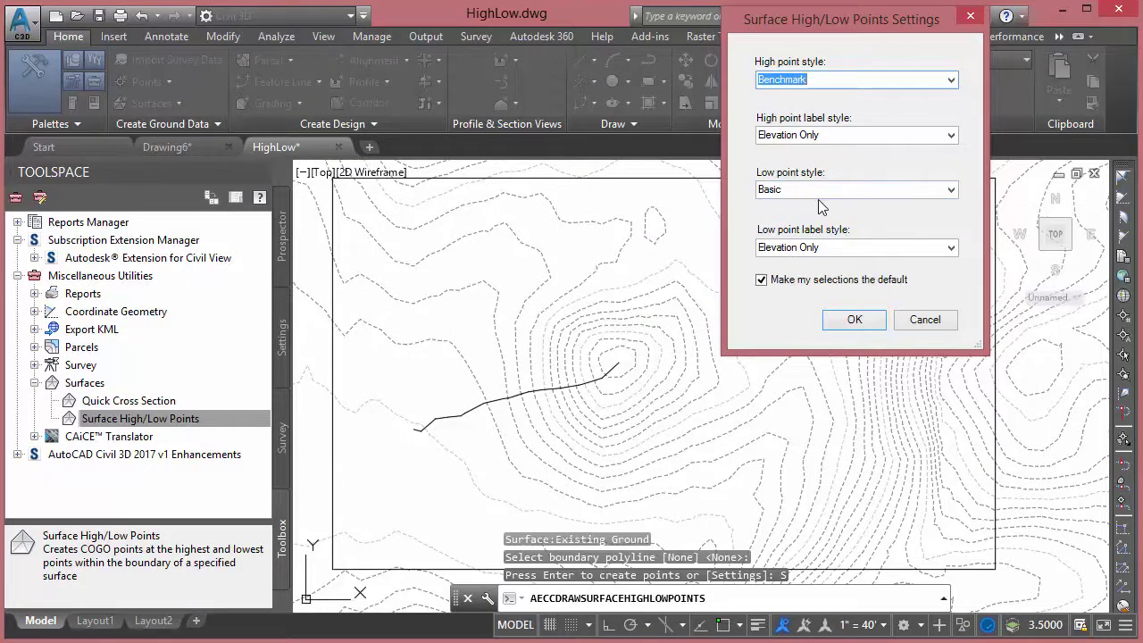
pyautogui.click(950, 80)
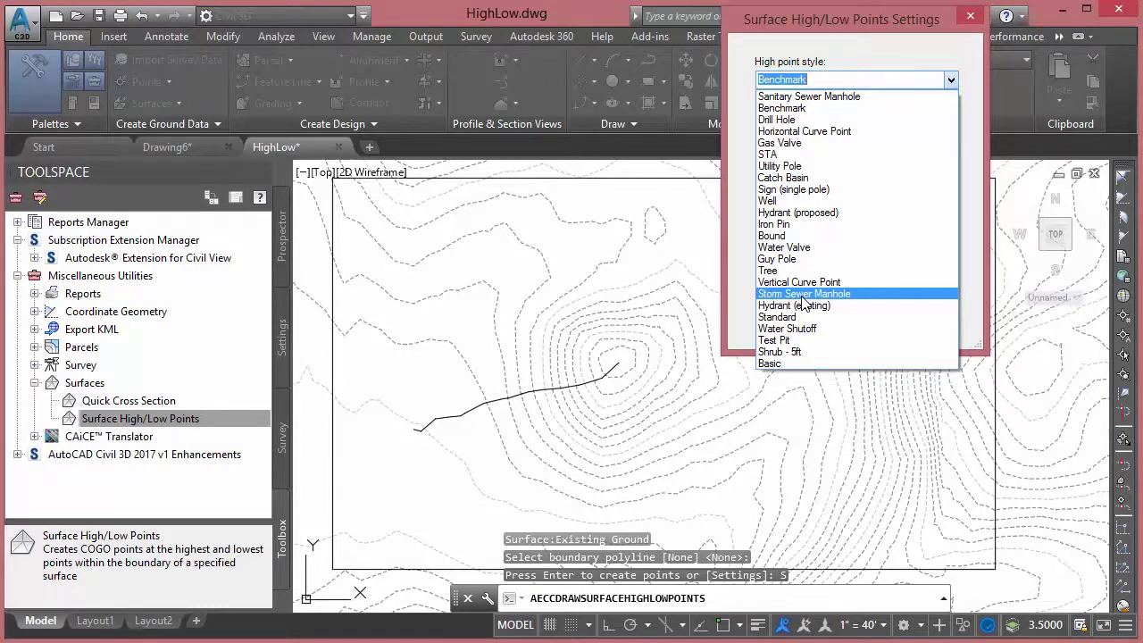
pyautogui.click(737, 140)
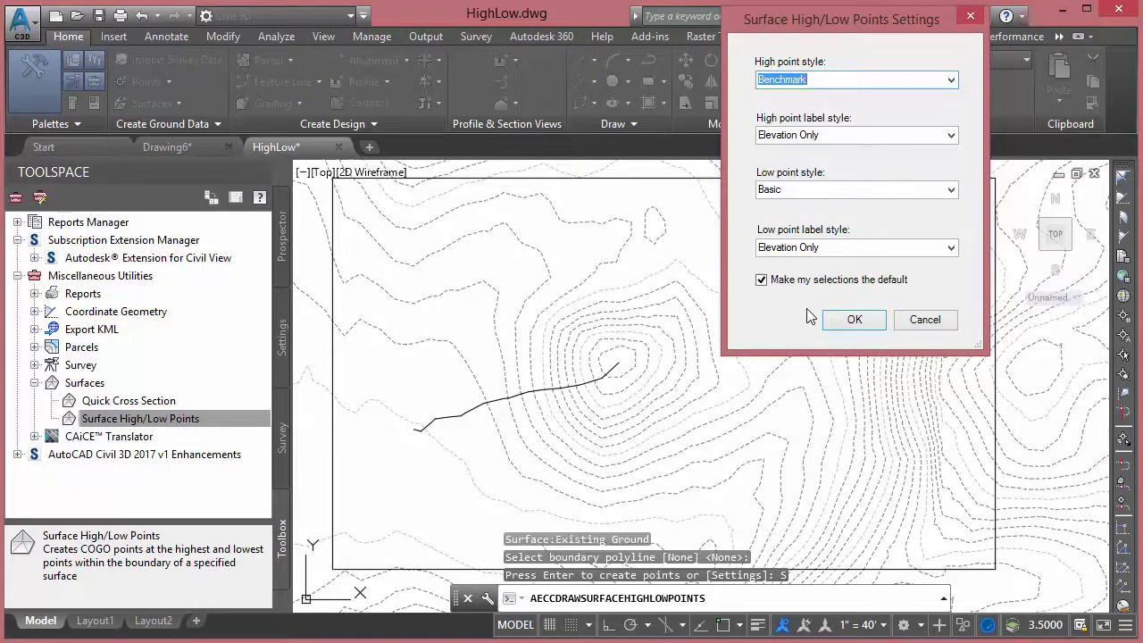
pyautogui.click(850, 319)
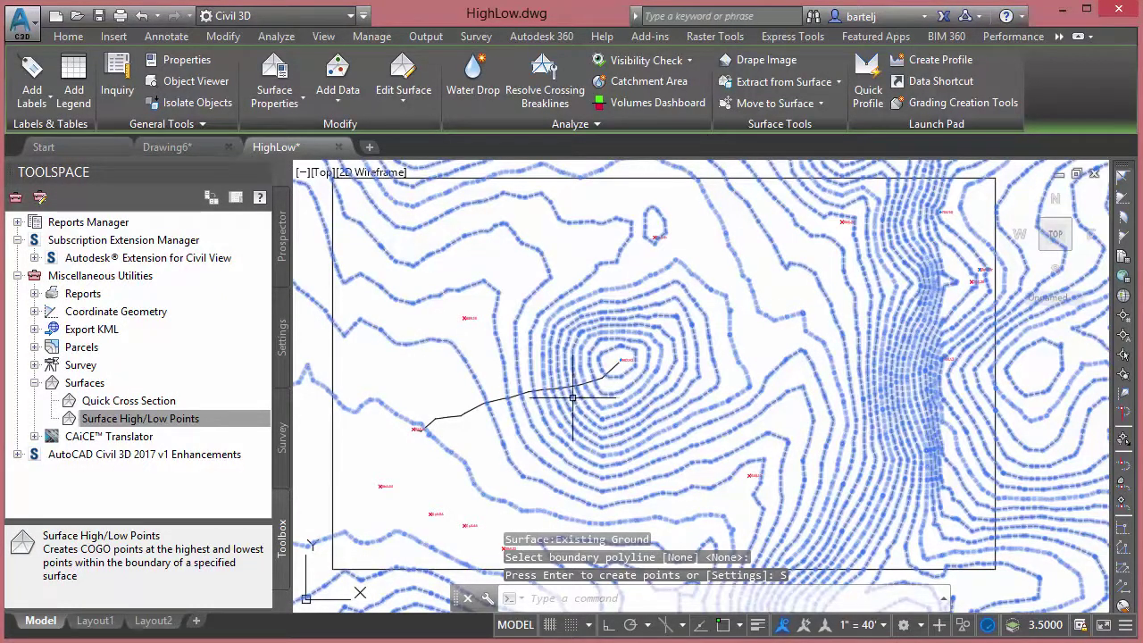
pyautogui.press('Escape')
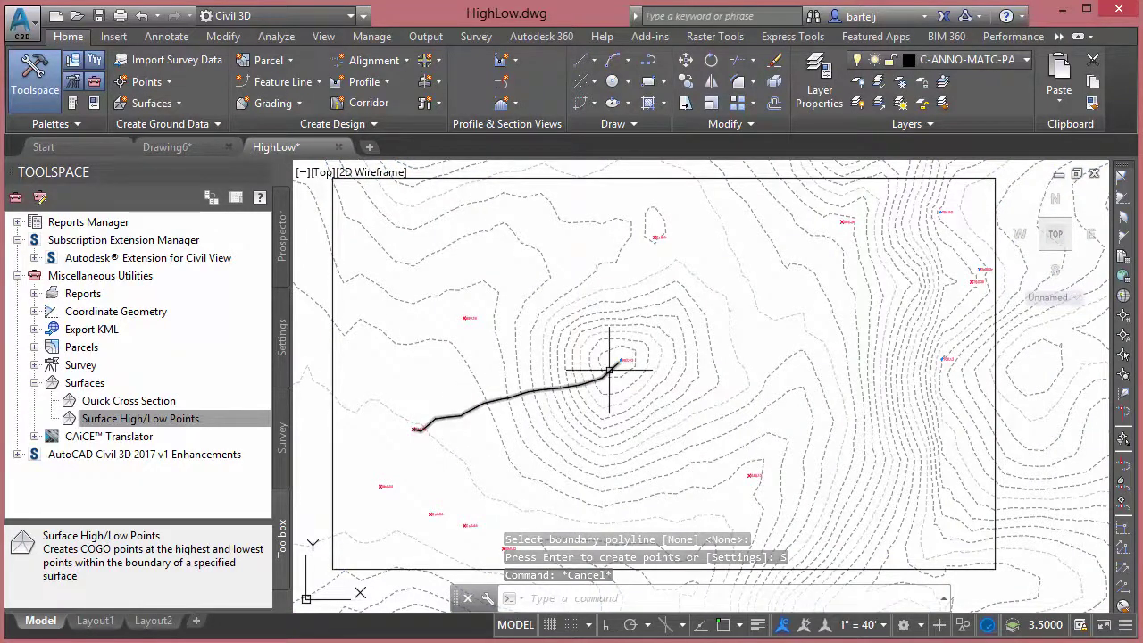
# Examine the elevation labels of the high and low points at both ends of the water drop path.
pyautogui.scroll(3, 613, 366)
pyautogui.scroll(3, 612, 366)
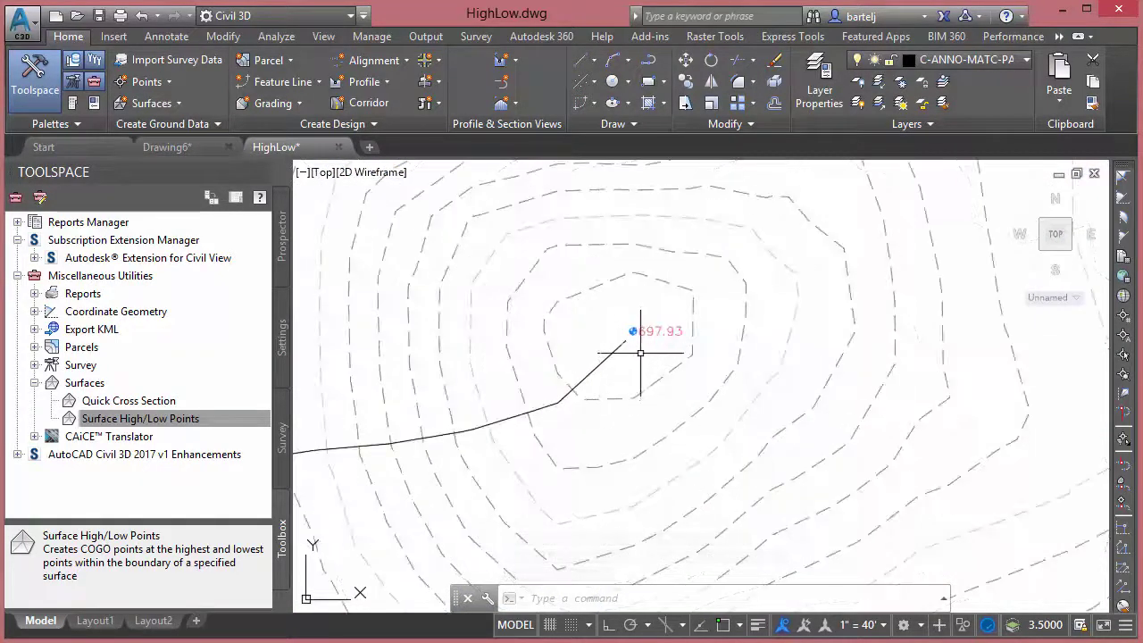
pyautogui.moveTo(624, 385); pyautogui.dragTo(784, 347, button='middle')
pyautogui.scroll(-2, 773, 361)
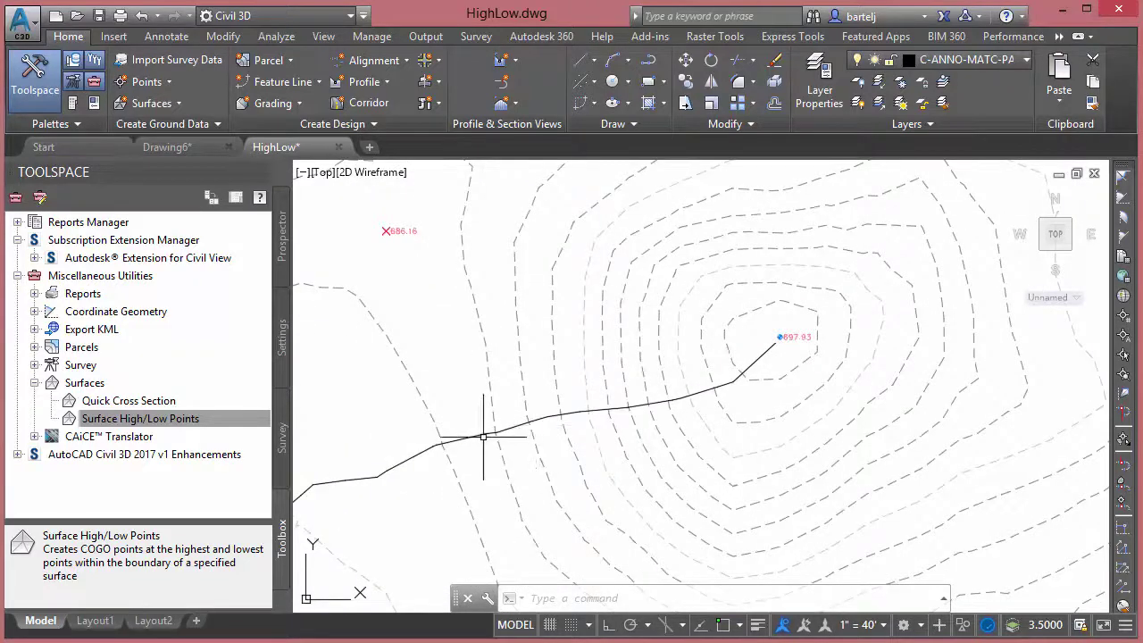
pyautogui.moveTo(485, 434); pyautogui.dragTo(615, 373, button='middle')
pyautogui.scroll(3, 378, 442)
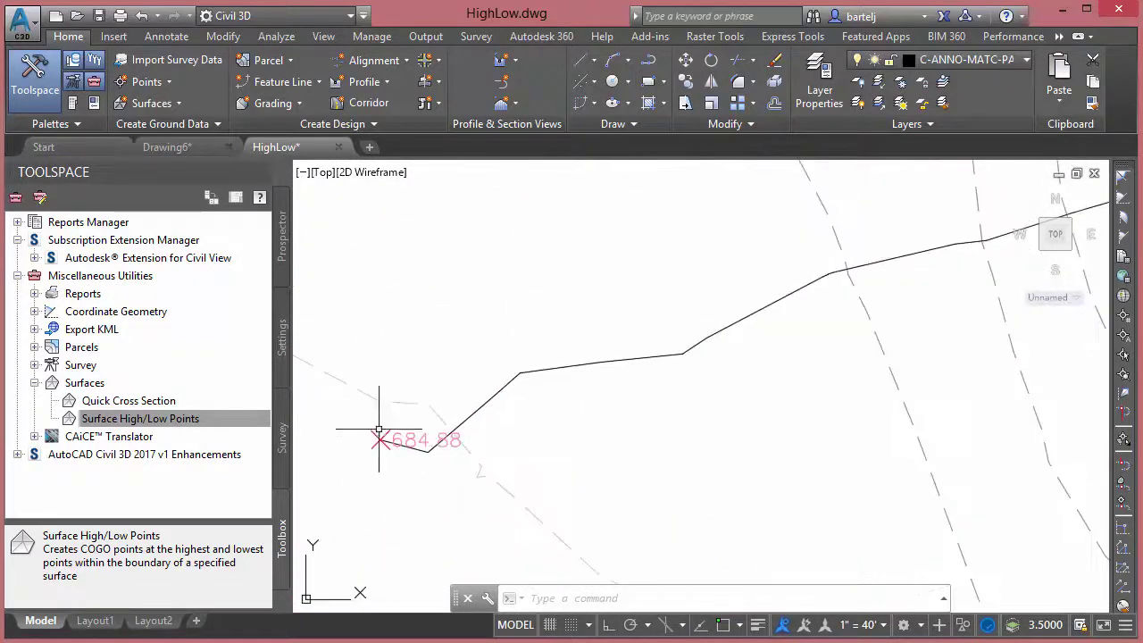
pyautogui.scroll(-3, 552, 447)
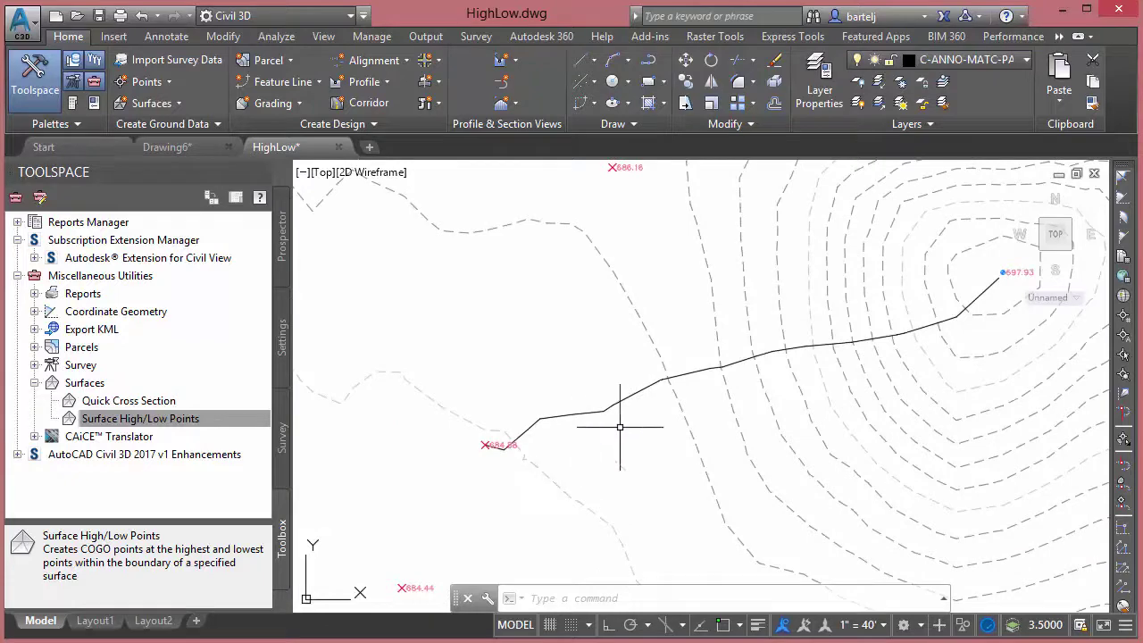
pyautogui.moveTo(893, 383); pyautogui.dragTo(641, 488, button='middle')
pyautogui.scroll(-2, 719, 442)
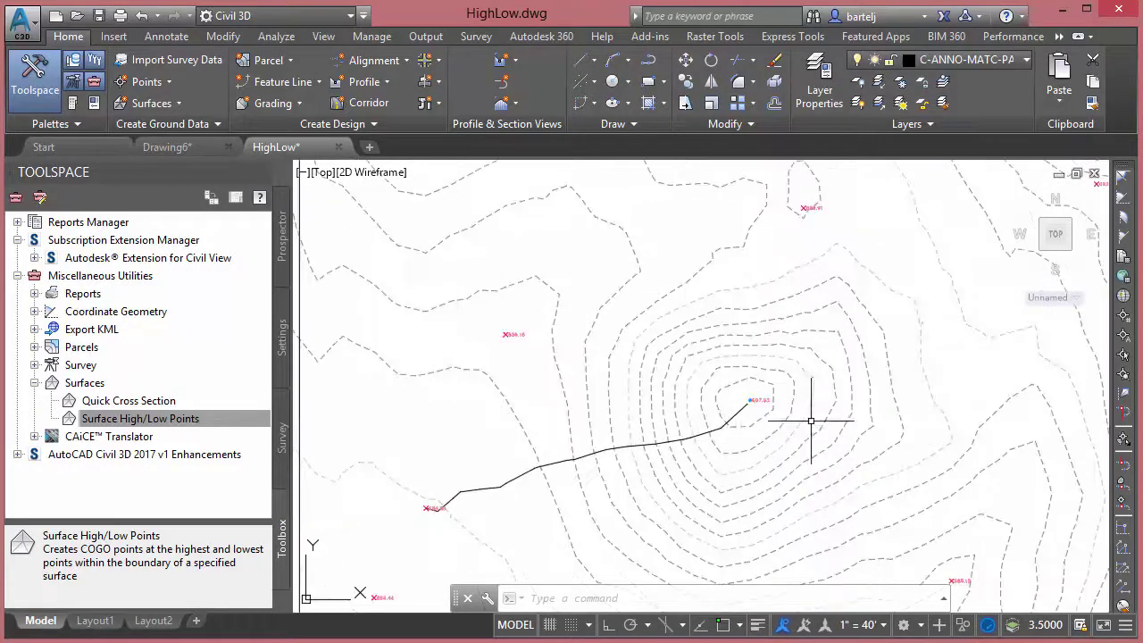
pyautogui.moveTo(828, 402); pyautogui.dragTo(785, 413, button='middle')
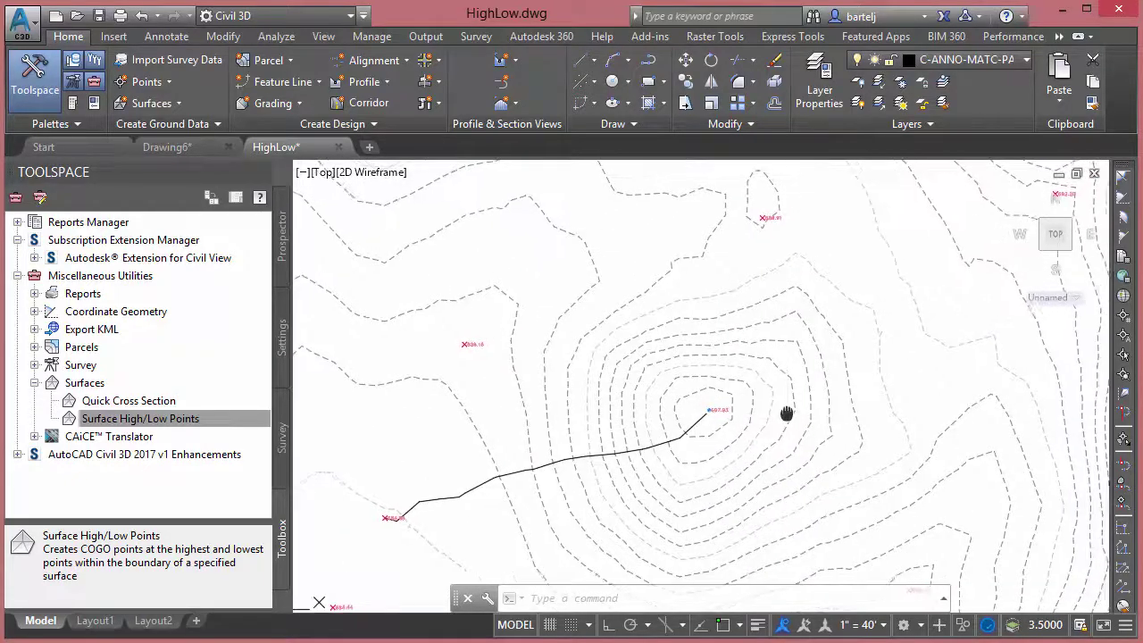
# Trace four more Water Drop paths on layer 0 from points on the west and north sides of the hilltop.
pyautogui.click(773, 337)
pyautogui.click(478, 87)
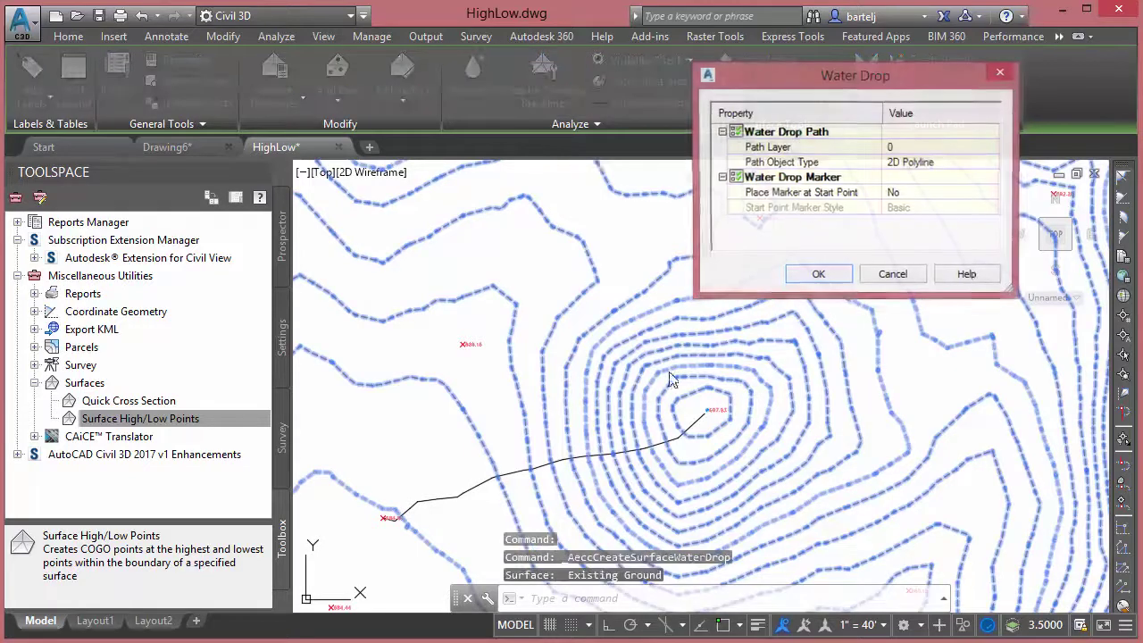
pyautogui.click(819, 276)
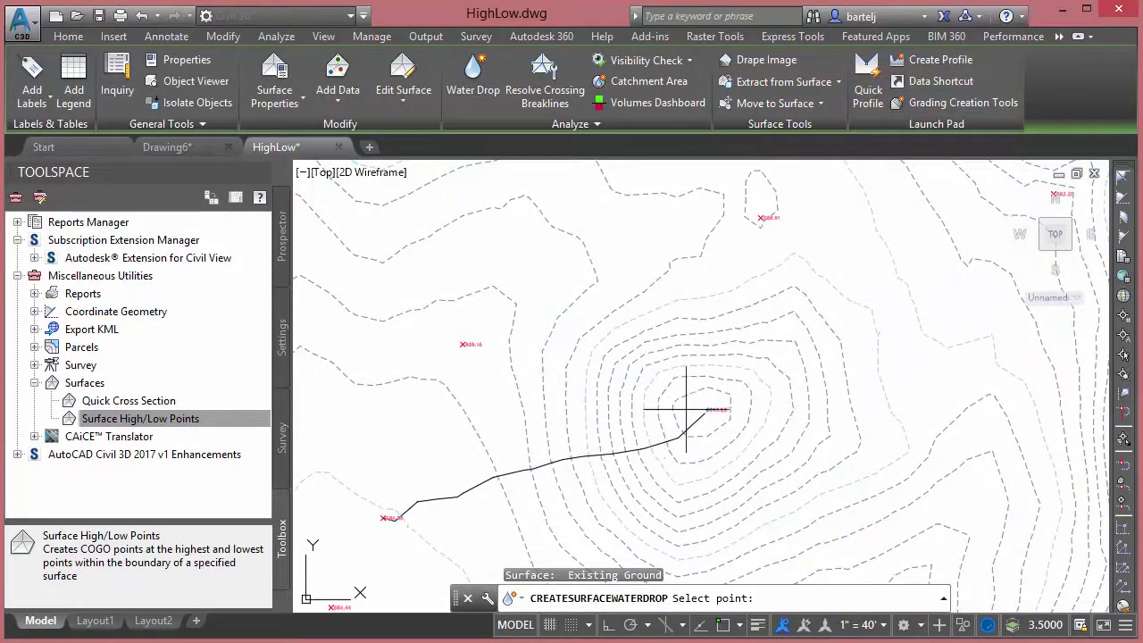
pyautogui.click(693, 414)
pyautogui.click(680, 398)
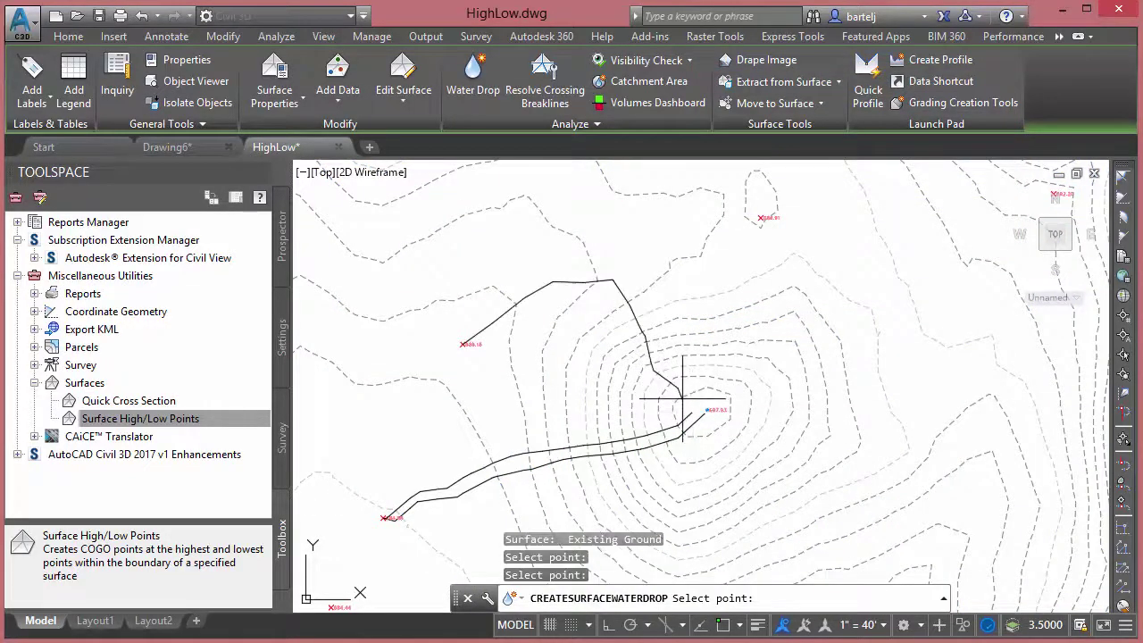
pyautogui.click(736, 372)
pyautogui.click(761, 361)
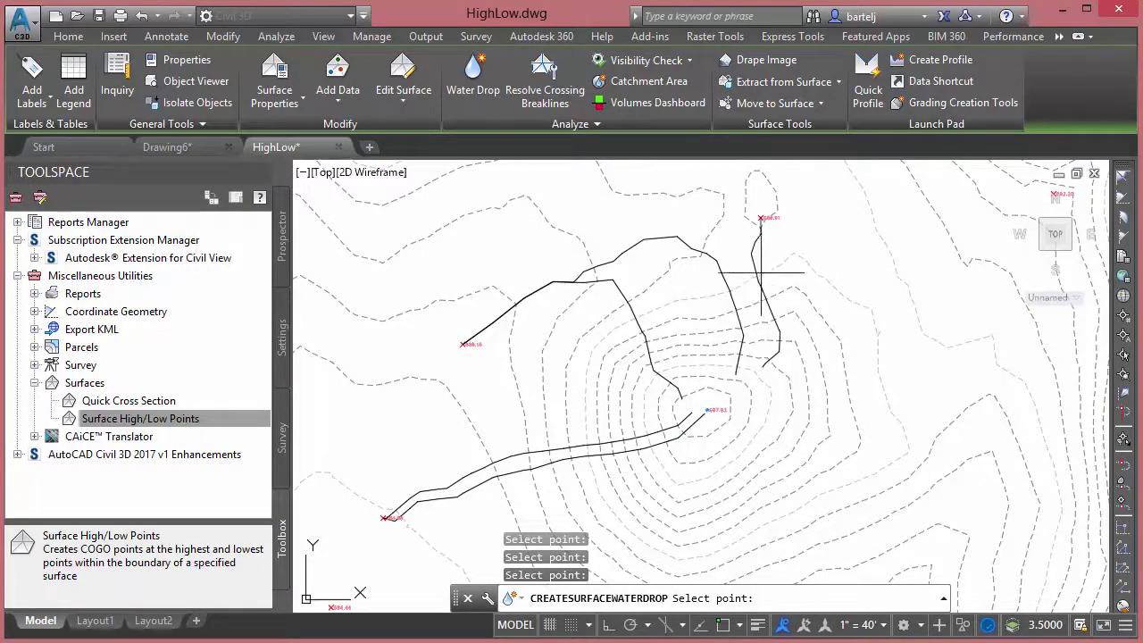
# Add a Water Drop path from just east of the hilltop and inspect its downhill end at the southeastern low point.
pyautogui.moveTo(806, 412)
pyautogui.mouseDown(button='middle')
pyautogui.moveTo(640, 431)
pyautogui.moveTo(624, 408)
pyautogui.moveTo(689, 339)
pyautogui.mouseUp(button='middle')
pyautogui.click(609, 406)
pyautogui.scroll(2, 688, 339)
pyautogui.scroll(-1, 744, 494)
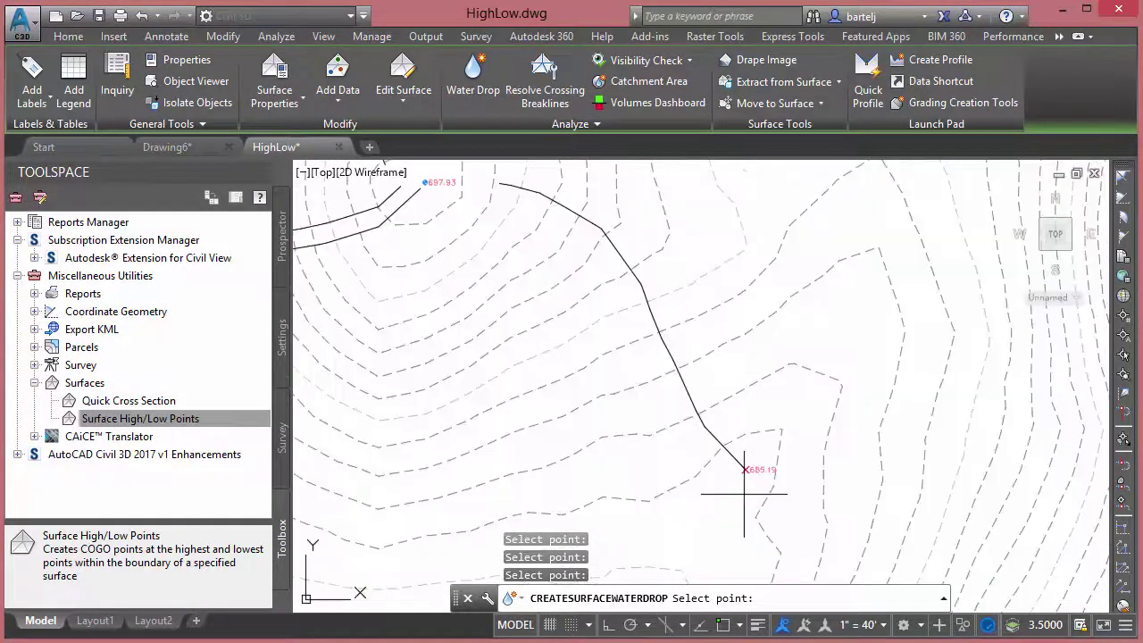
pyautogui.scroll(2, 744, 494)
pyautogui.scroll(-4, 743, 496)
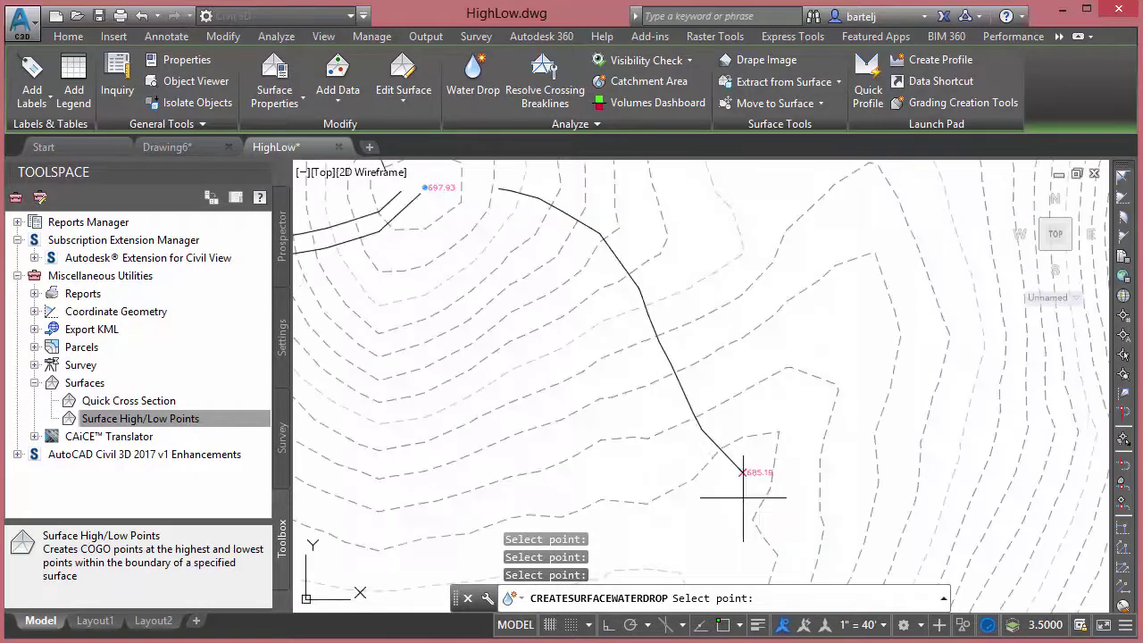
pyautogui.moveTo(717, 311); pyautogui.dragTo(829, 401, button='middle')
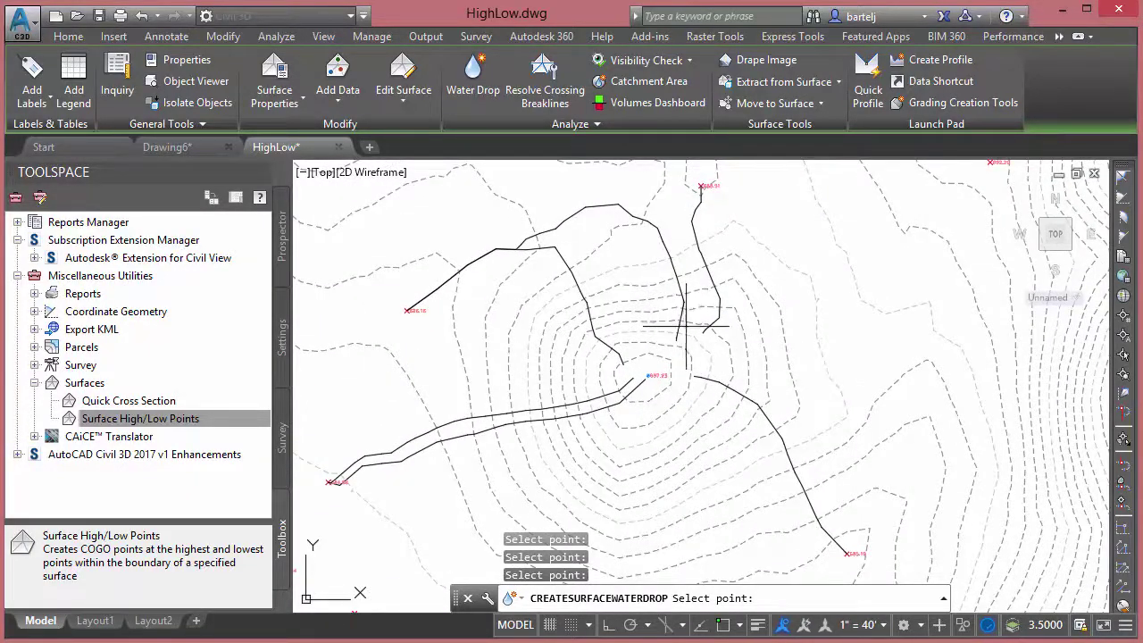